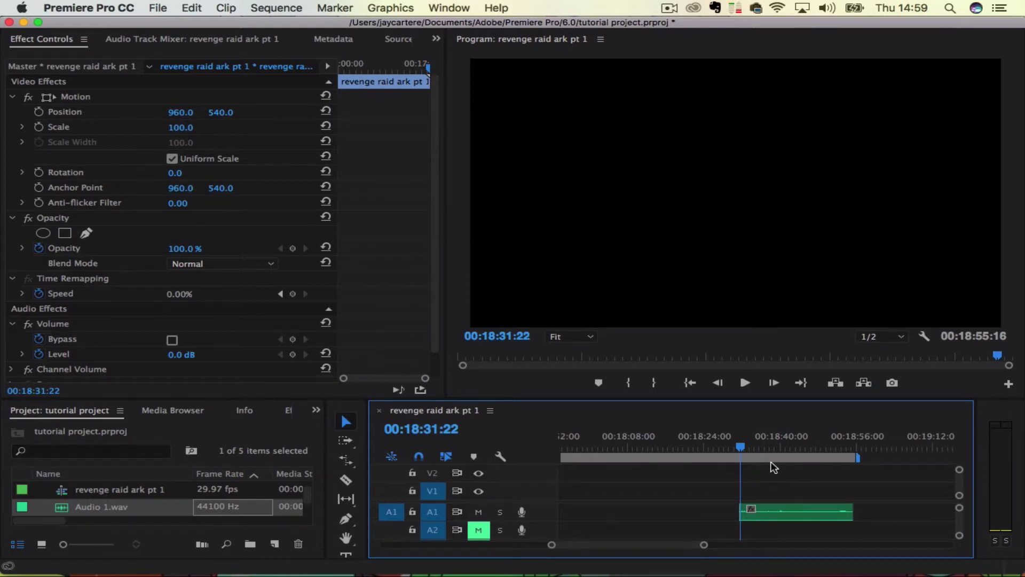
# Play back the voiceover to hear it, then park the playhead at the clip's start.
pyautogui.press('space')
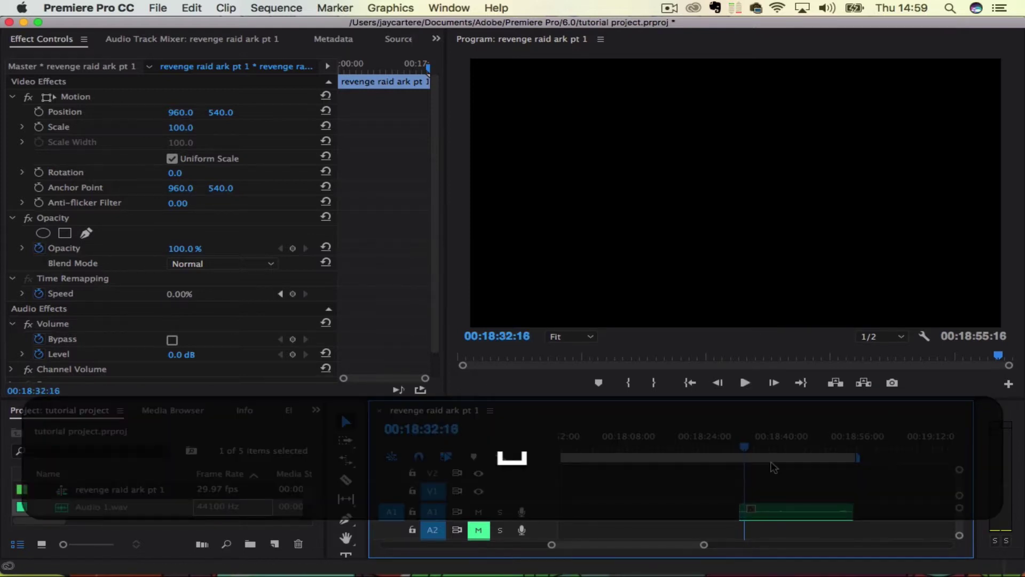
pyautogui.moveTo(745, 446); pyautogui.dragTo(743, 446)
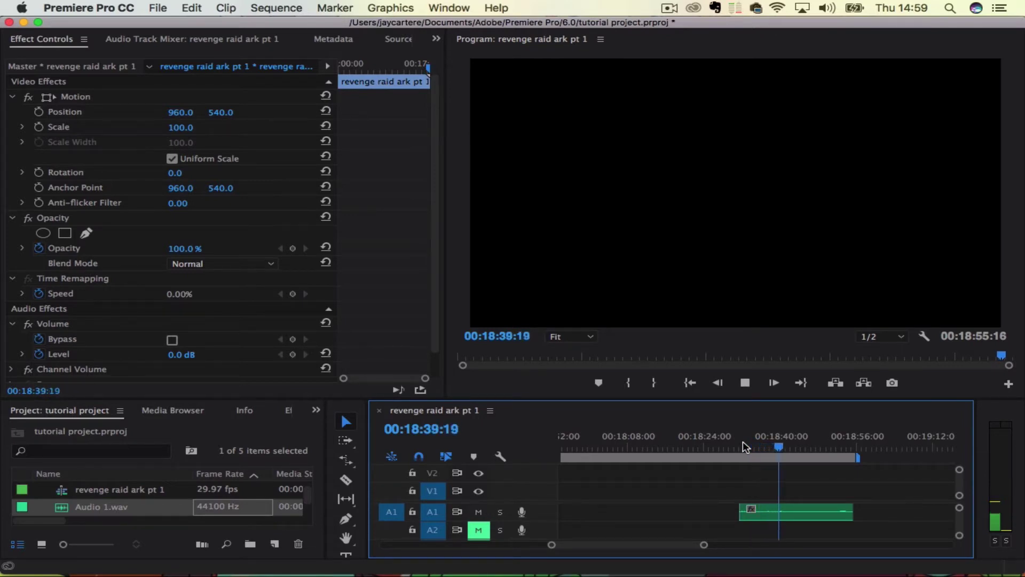
pyautogui.press('space')
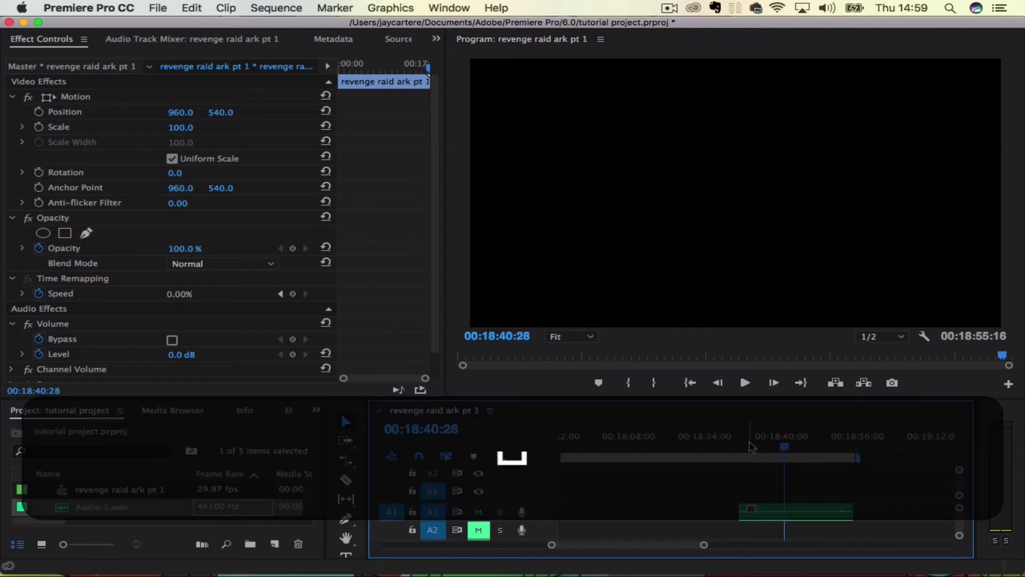
pyautogui.moveTo(751, 446); pyautogui.dragTo(739, 447)
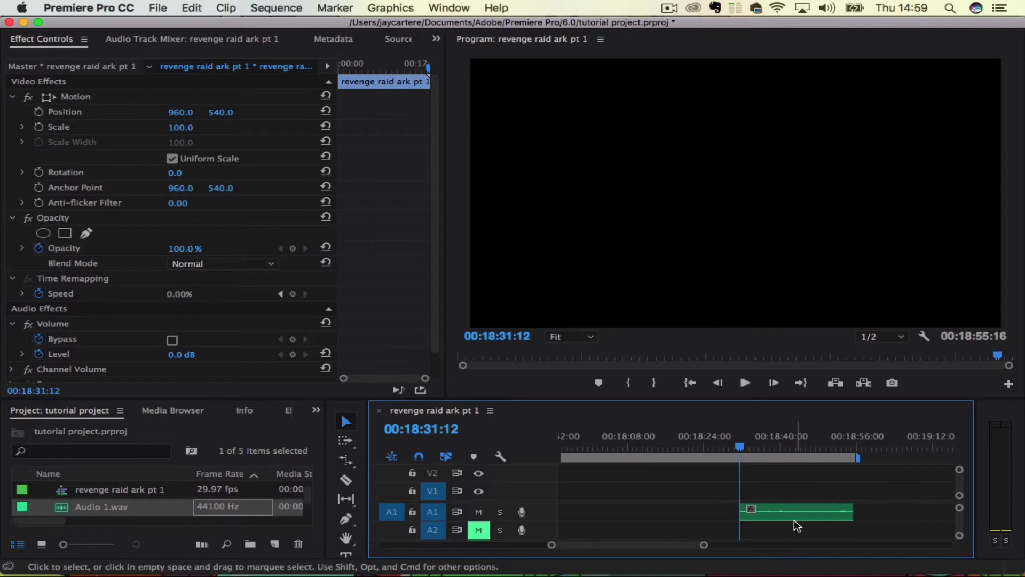
# In Audio Channels for Audio 1.wav on A1, route the left source channel to the R row.
pyautogui.click(804, 513)
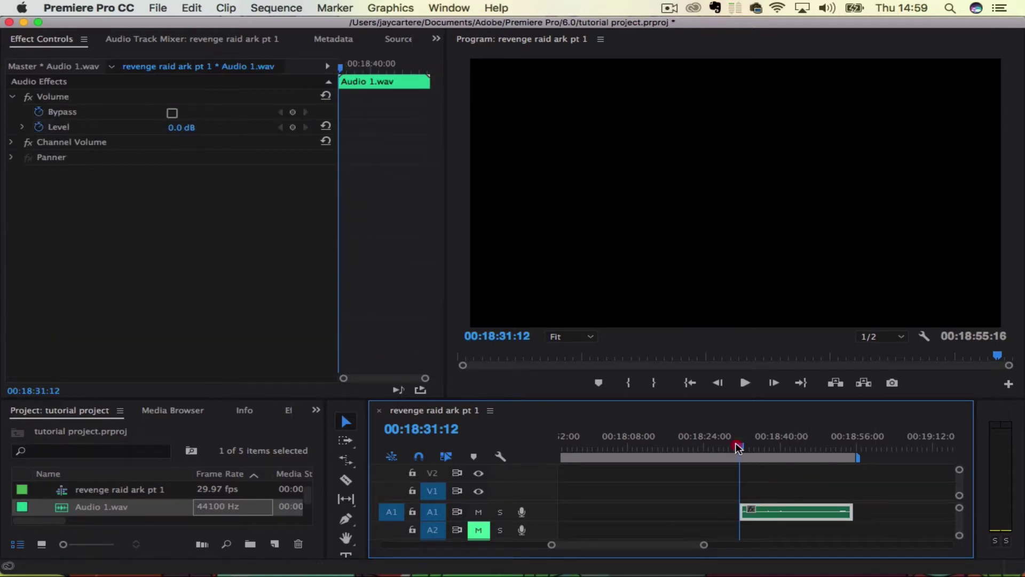
pyautogui.moveTo(738, 447); pyautogui.dragTo(740, 448)
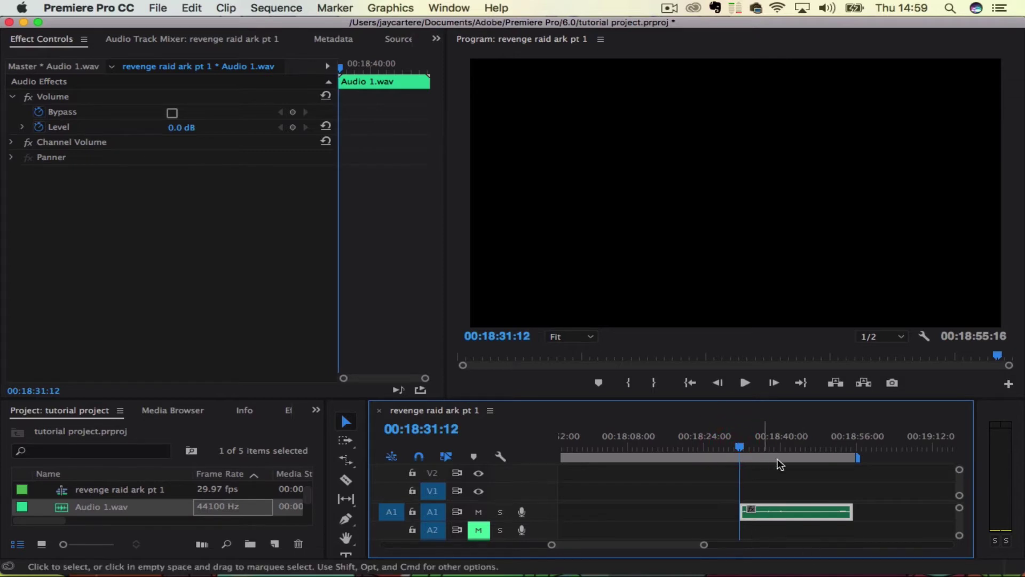
pyautogui.rightClick(811, 514)
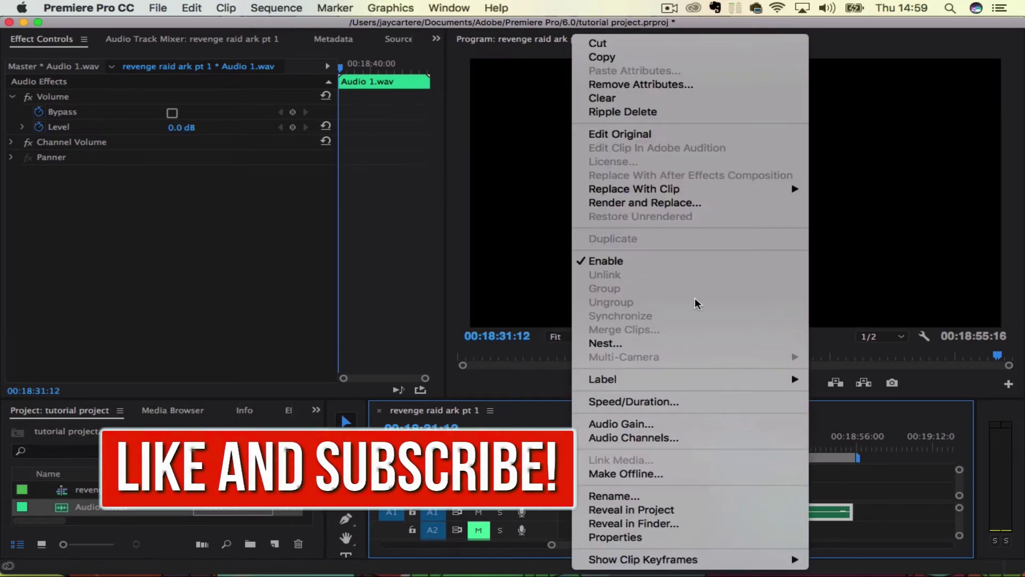
pyautogui.click(655, 438)
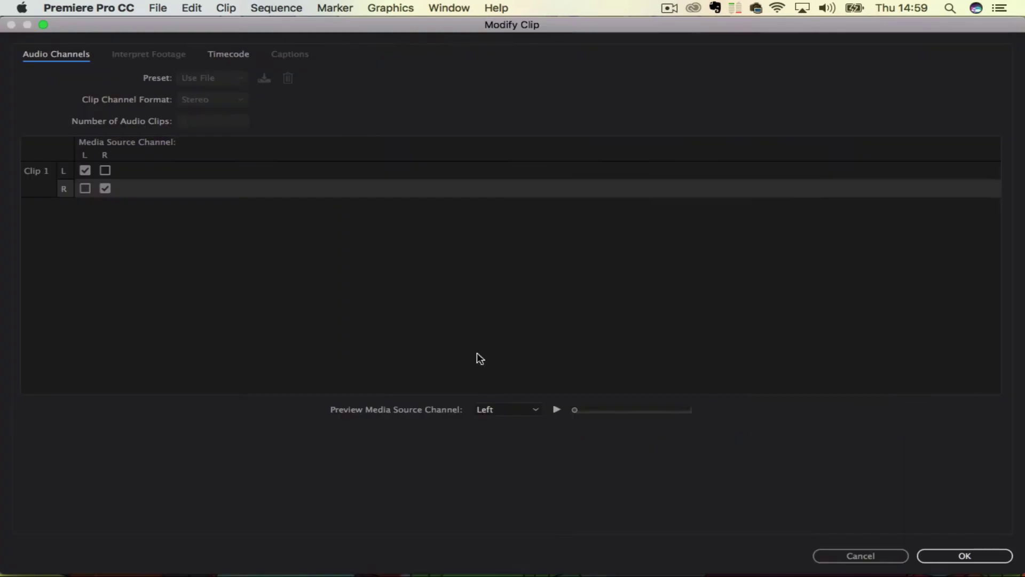
pyautogui.click(85, 190)
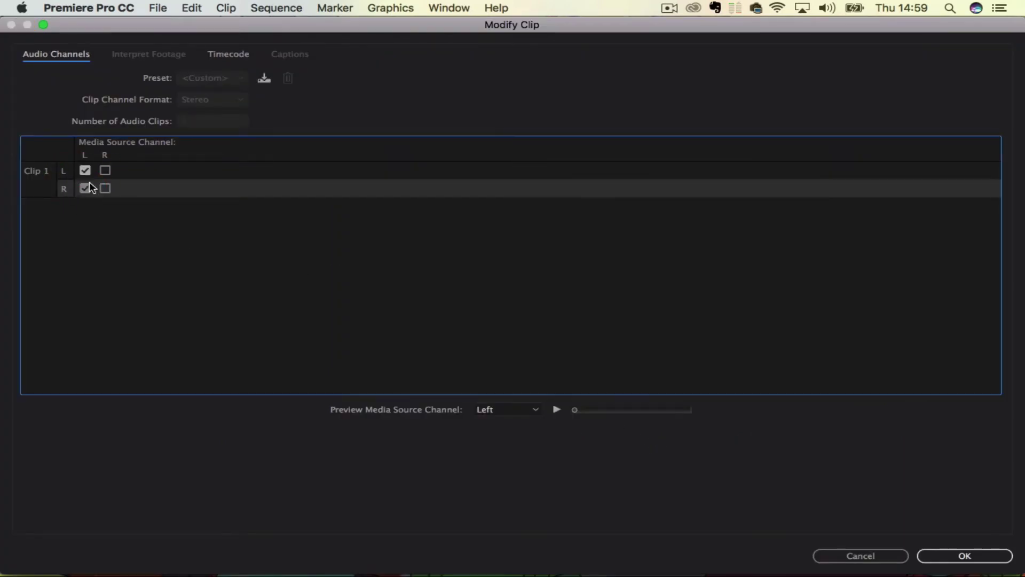
pyautogui.click(961, 555)
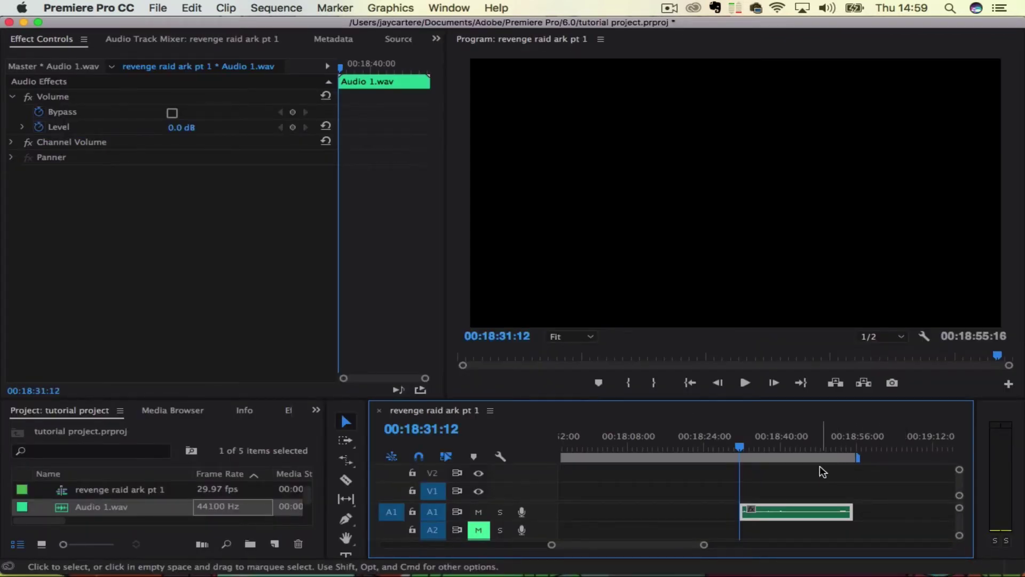
pyautogui.press('space')
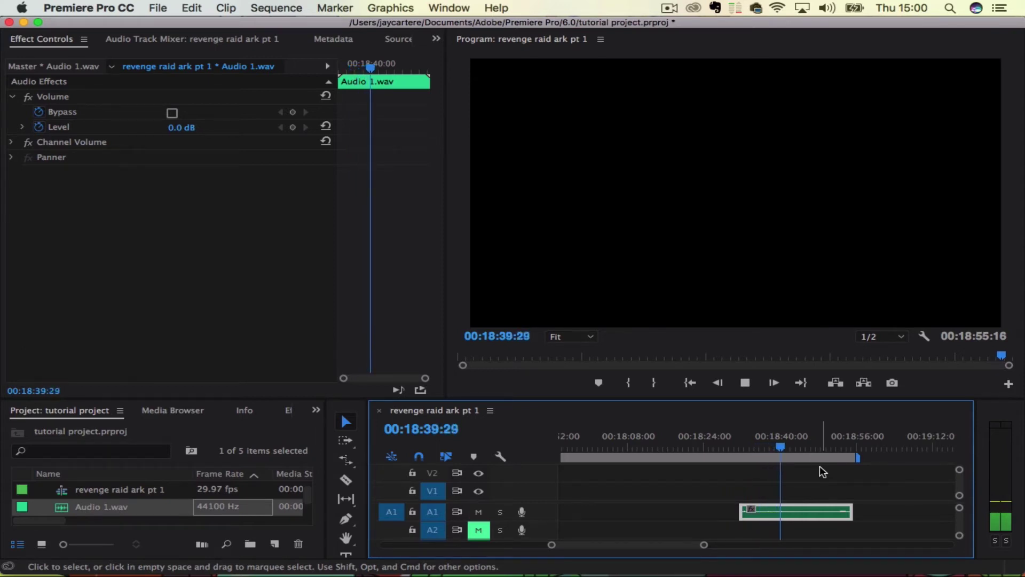
pyautogui.press('space')
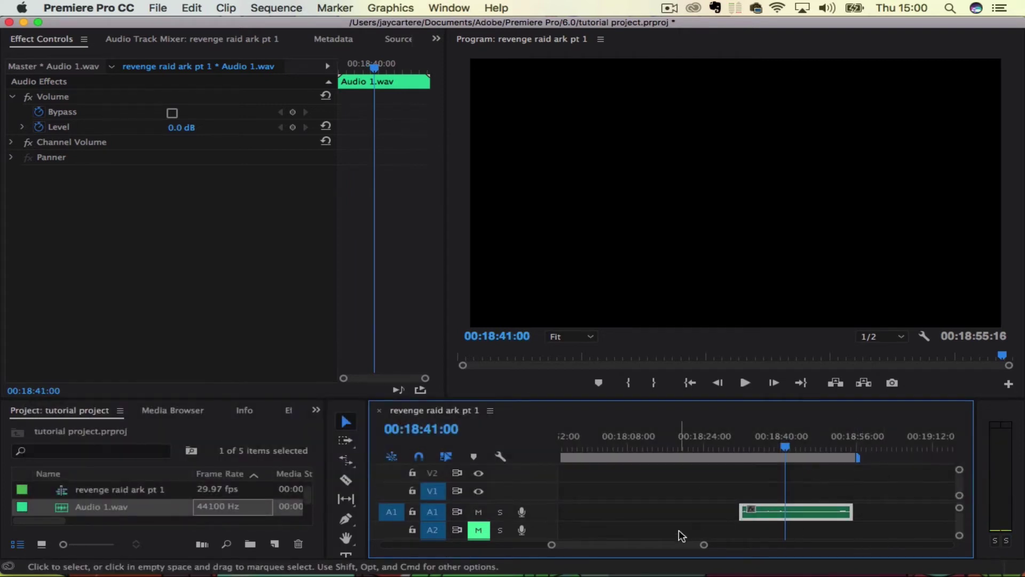
pyautogui.moveTo(705, 545); pyautogui.dragTo(744, 547)
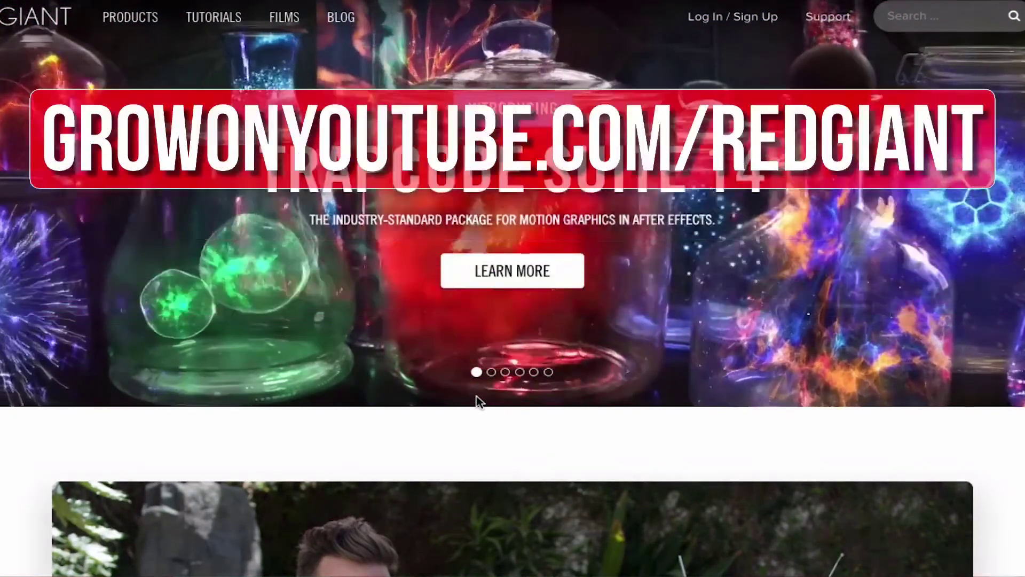
pyautogui.scroll(-3, 478, 401)
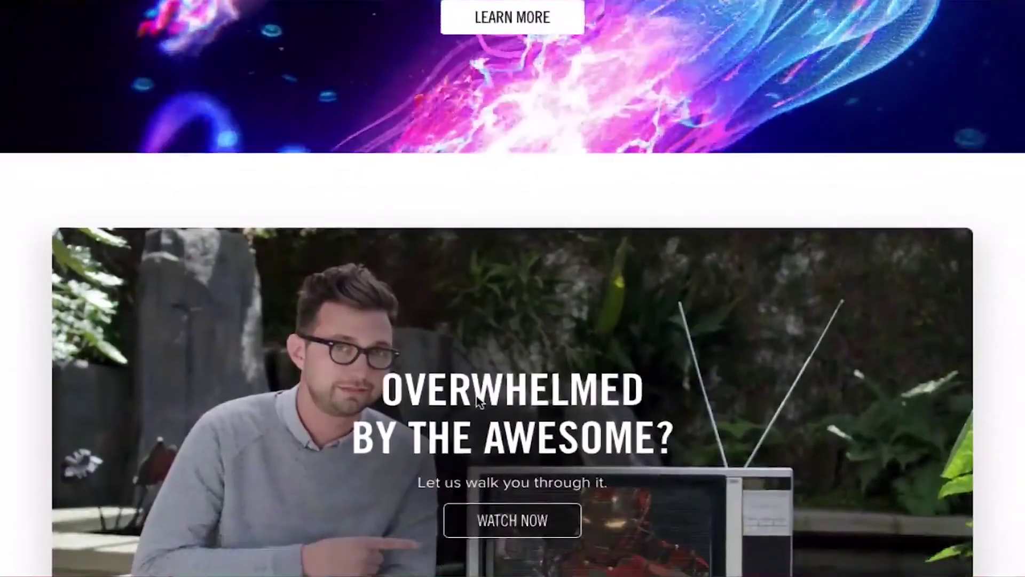
pyautogui.scroll(-3, 478, 401)
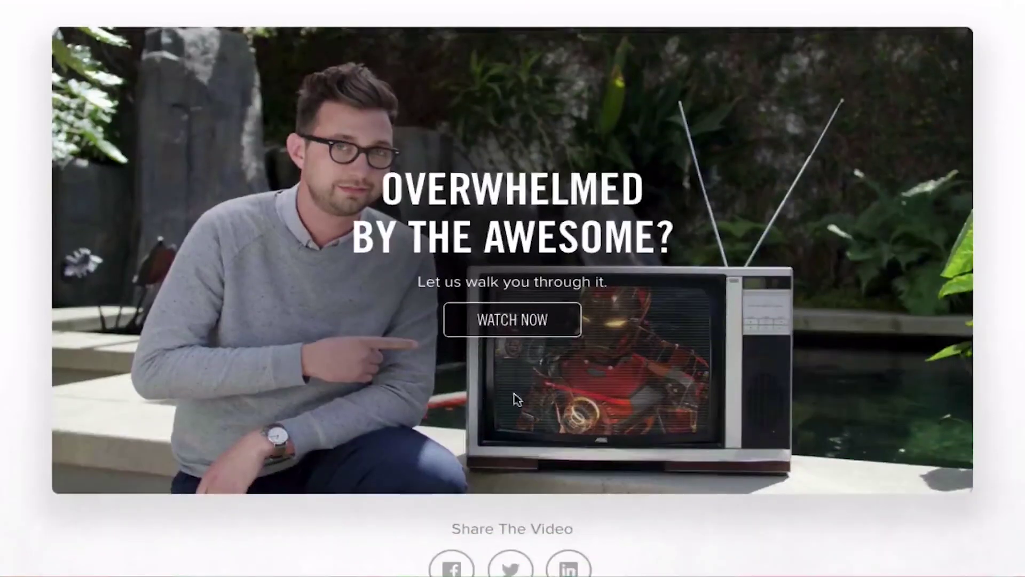
pyautogui.scroll(5, 1014, 436)
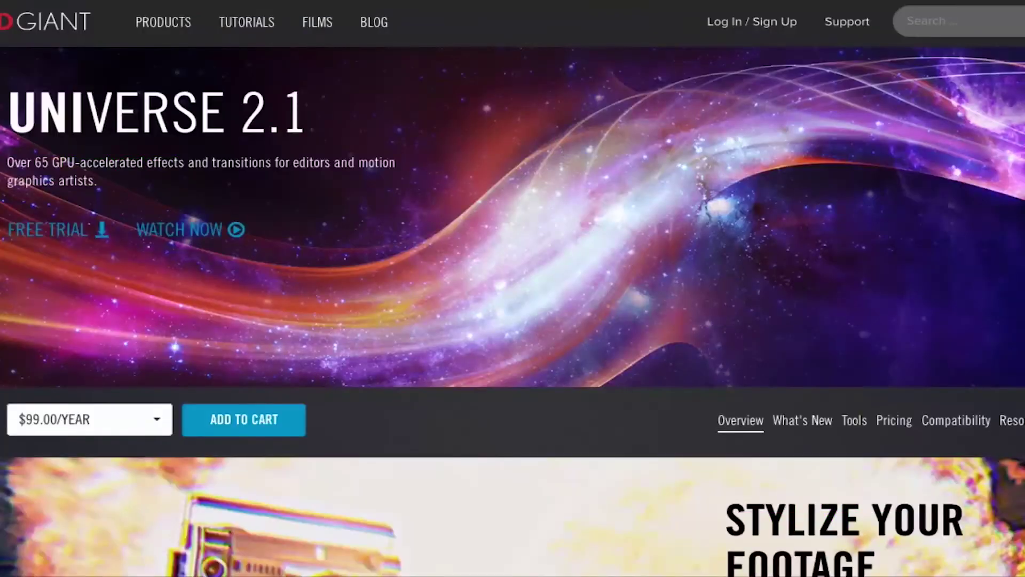
pyautogui.scroll(-3, 513, 320)
pyautogui.scroll(-5, 513, 289)
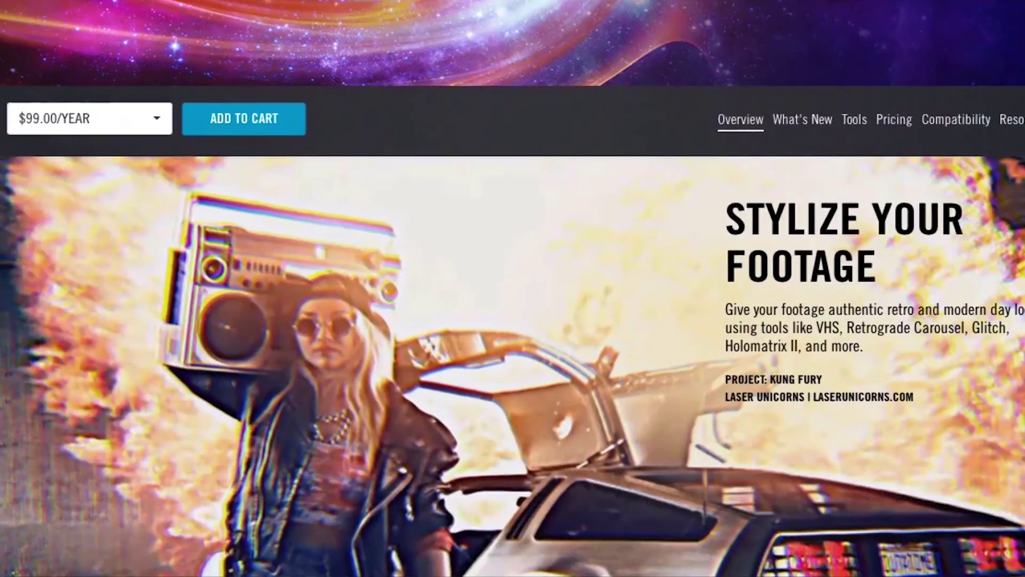
pyautogui.scroll(-1, 513, 321)
pyautogui.scroll(-1, 512, 321)
pyautogui.scroll(-1, 513, 321)
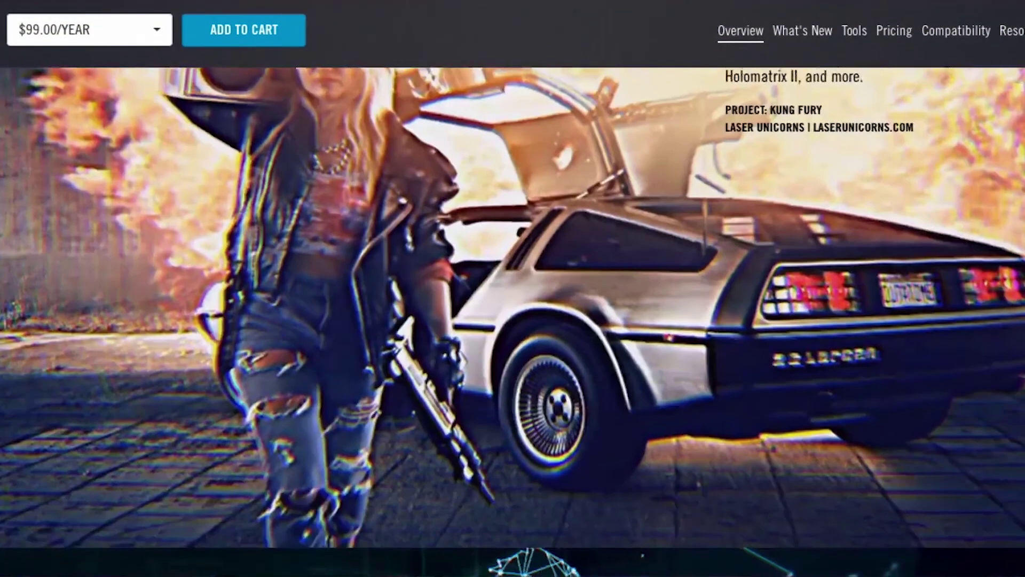
pyautogui.scroll(-1, 512, 321)
pyautogui.scroll(-1, 513, 321)
pyautogui.scroll(-2, 512, 320)
pyautogui.scroll(-1, 513, 321)
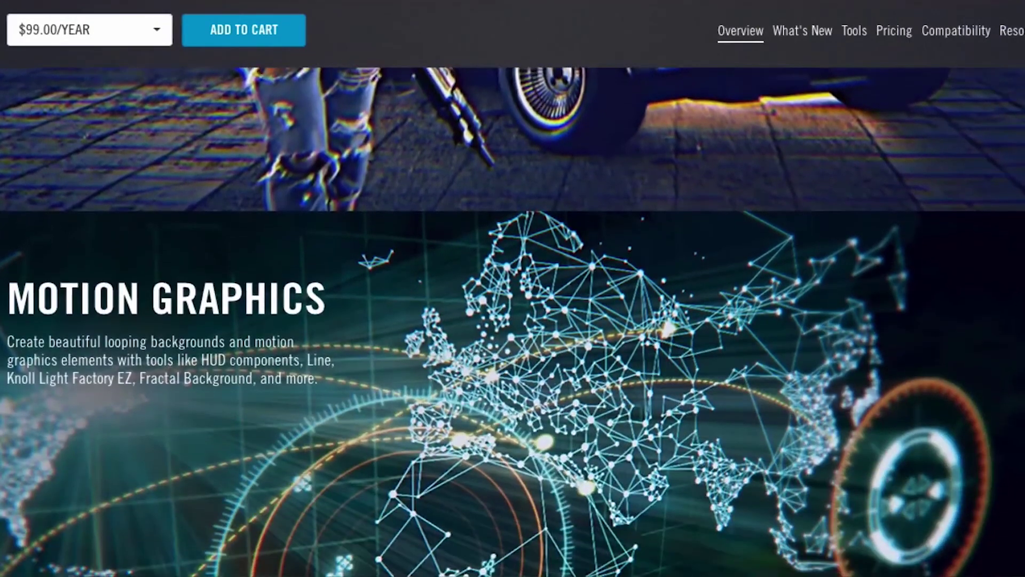
pyautogui.scroll(-1, 513, 320)
pyautogui.scroll(-2, 513, 321)
pyautogui.scroll(-1, 513, 320)
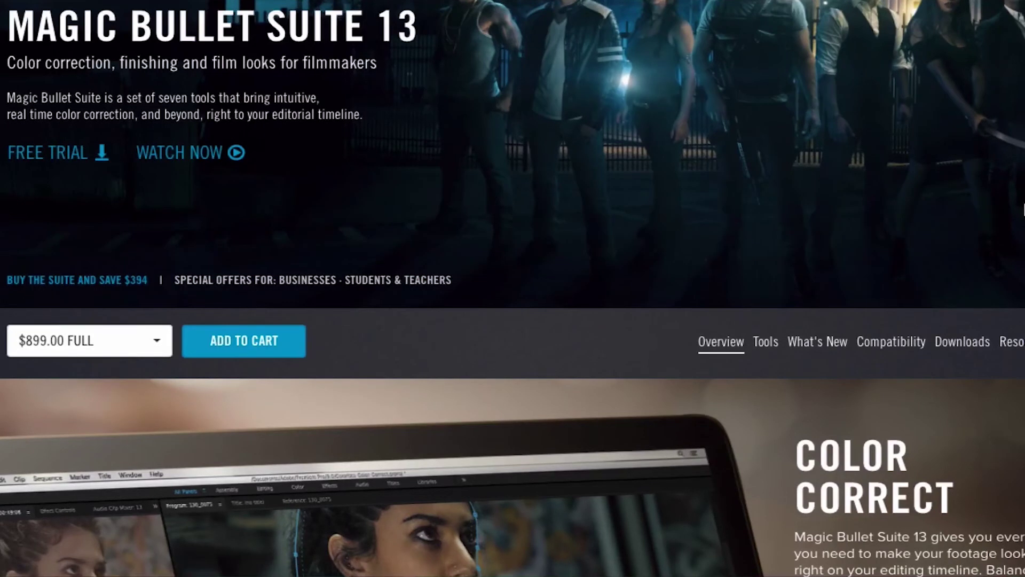
pyautogui.scroll(-2, 1024, 209)
pyautogui.scroll(-1, 1024, 210)
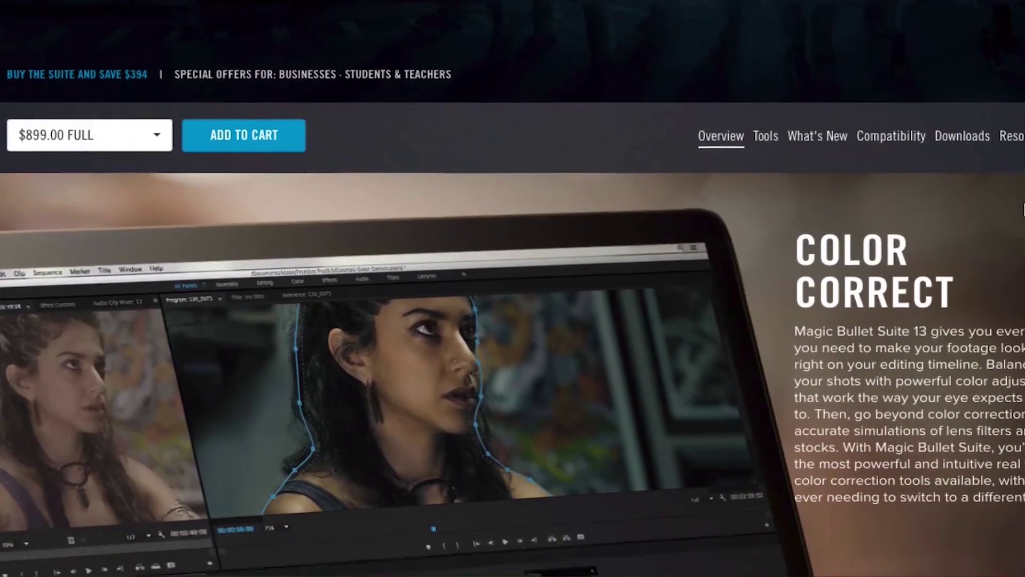
pyautogui.scroll(-1, 1024, 209)
pyautogui.scroll(-1, 1024, 210)
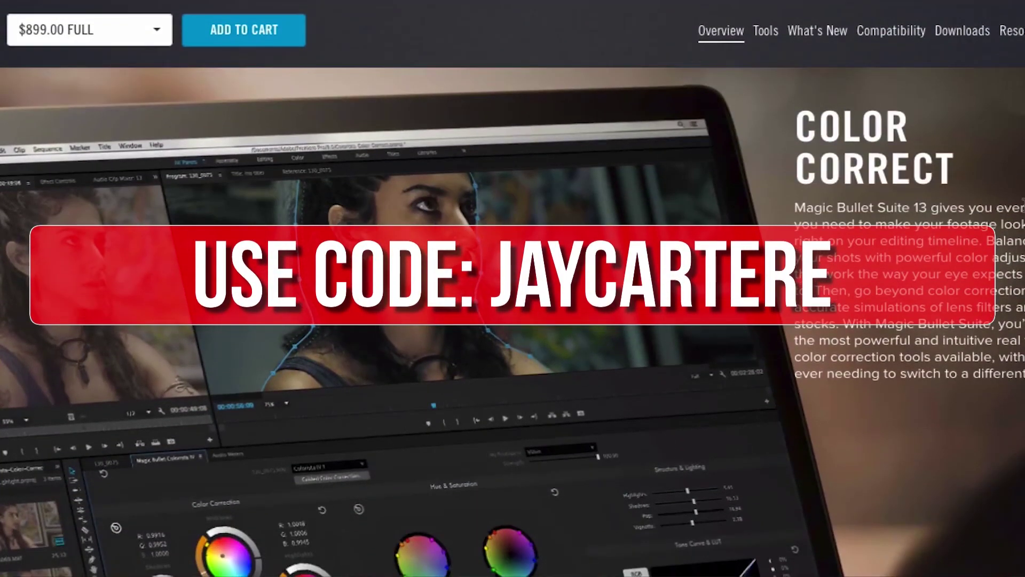
pyautogui.scroll(-1, 513, 320)
pyautogui.scroll(-1, 514, 321)
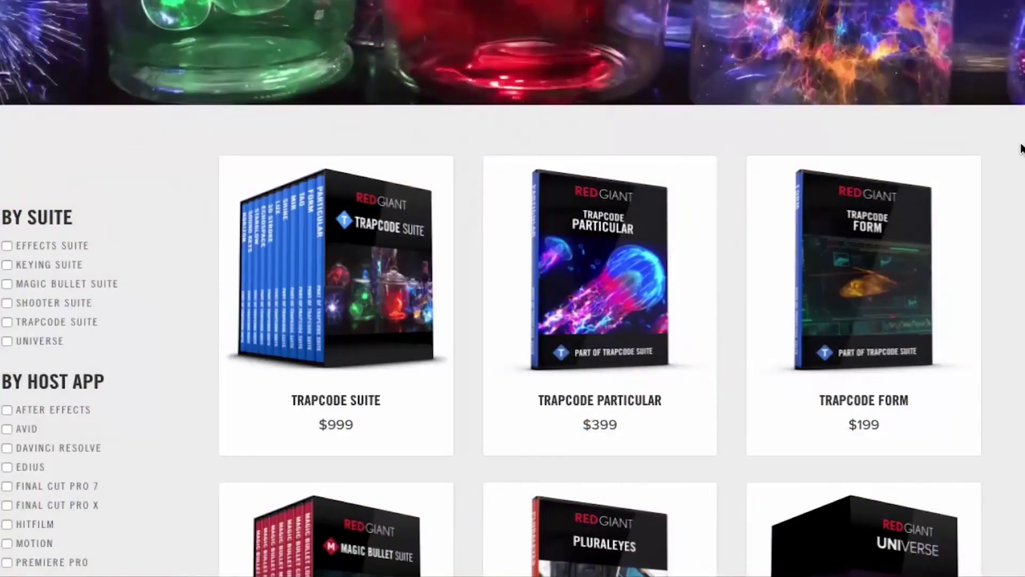
pyautogui.scroll(-2, 1023, 148)
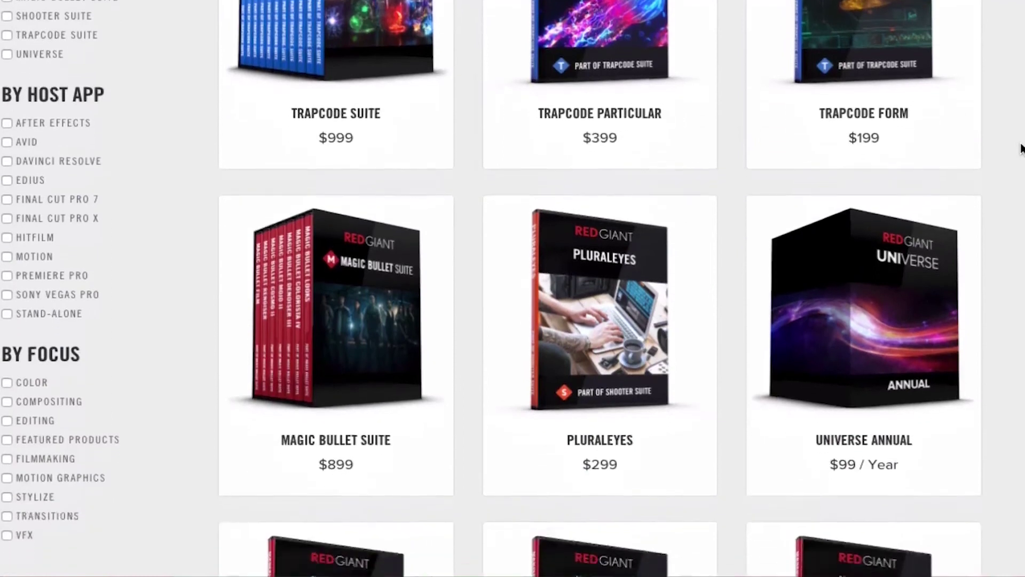
pyautogui.scroll(-3, 1024, 149)
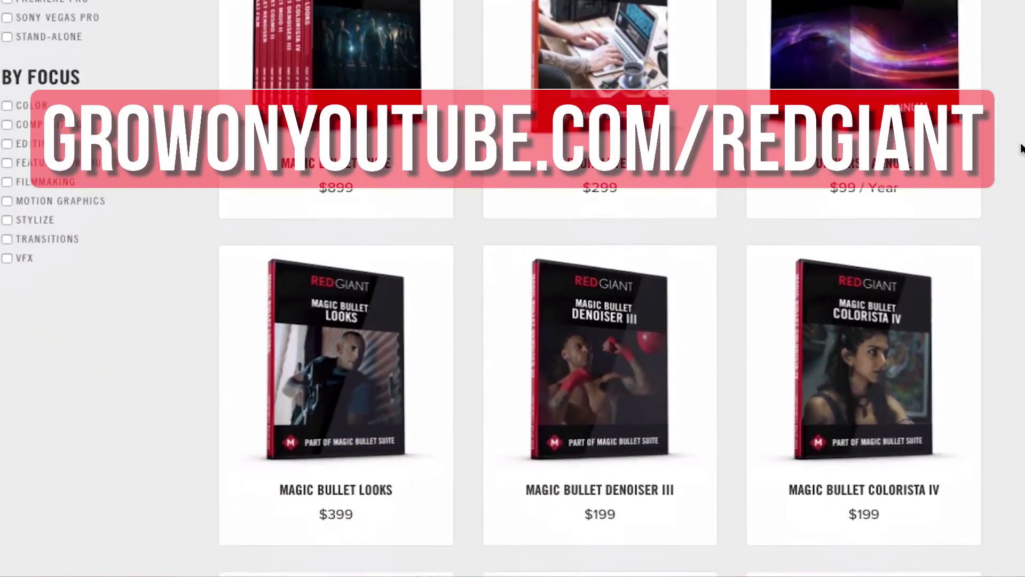
pyautogui.scroll(-1, 1022, 148)
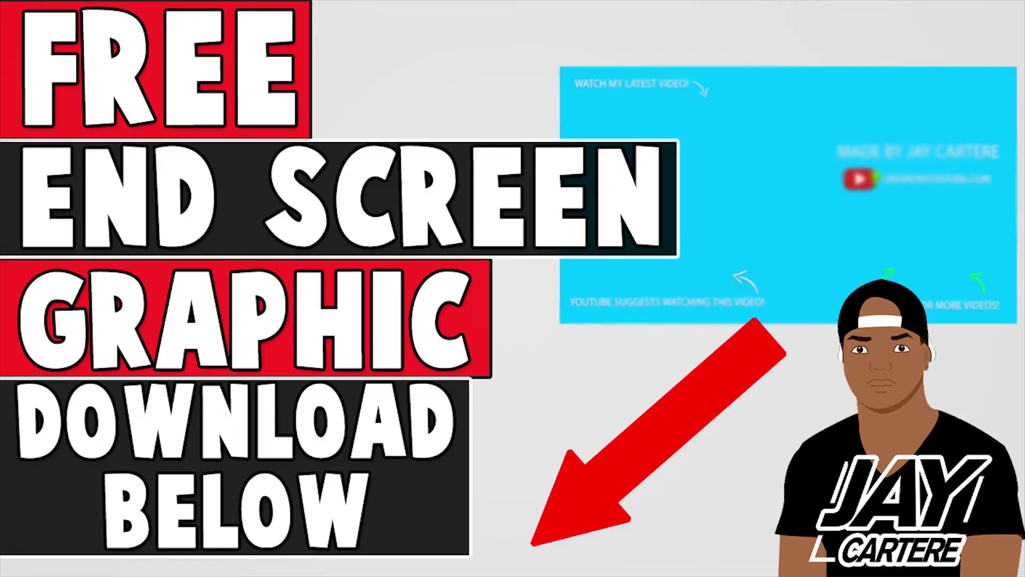